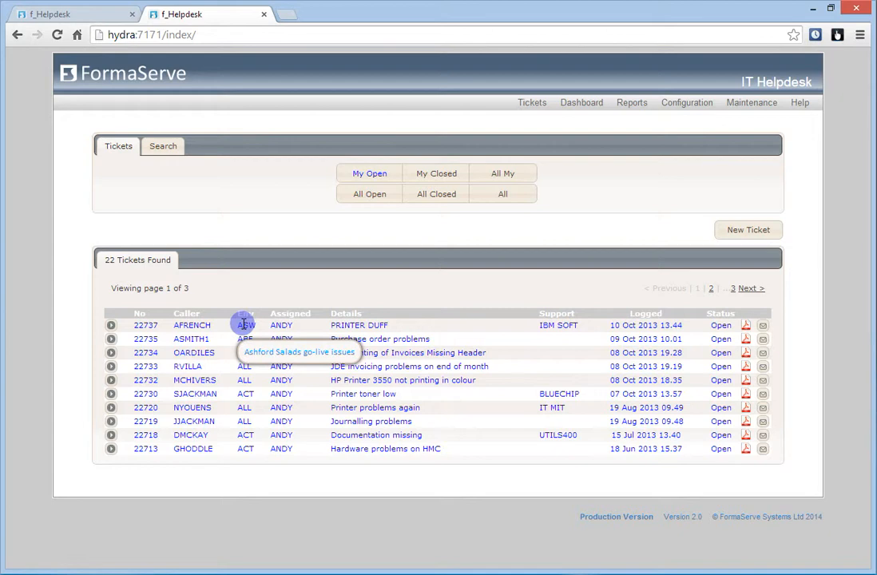
{"action": "left_click", "coordinate": [388, 381]}
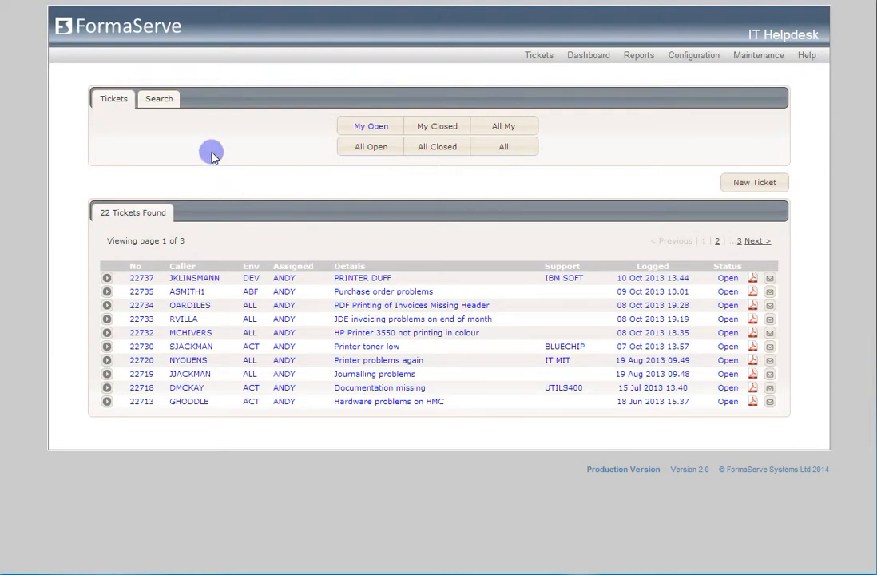
Search the tickets for those with a Date Opened earlier than (<) 01 May 2014
{"action": "left_click", "coordinate": [160, 100]}
{"action": "left_click", "coordinate": [423, 125]}
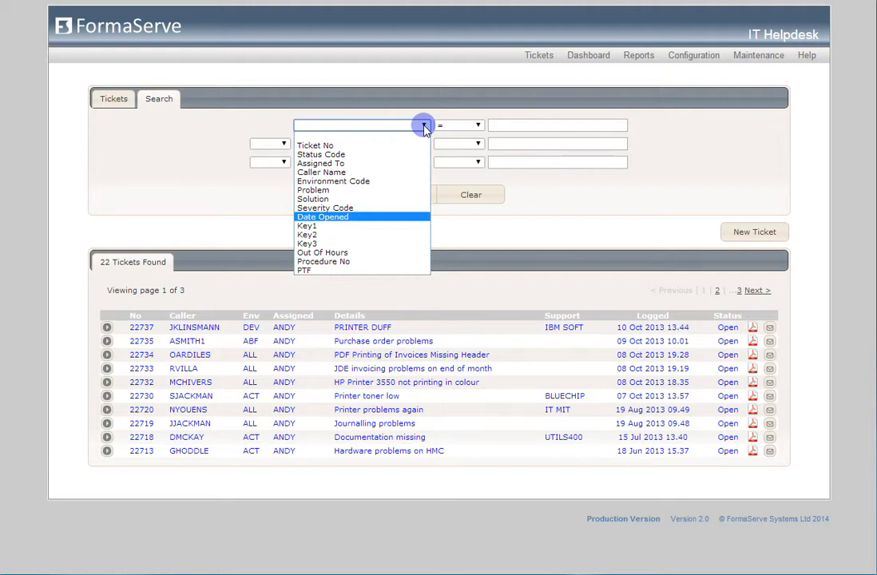
{"action": "left_click", "coordinate": [397, 218]}
{"action": "left_click", "coordinate": [477, 126]}
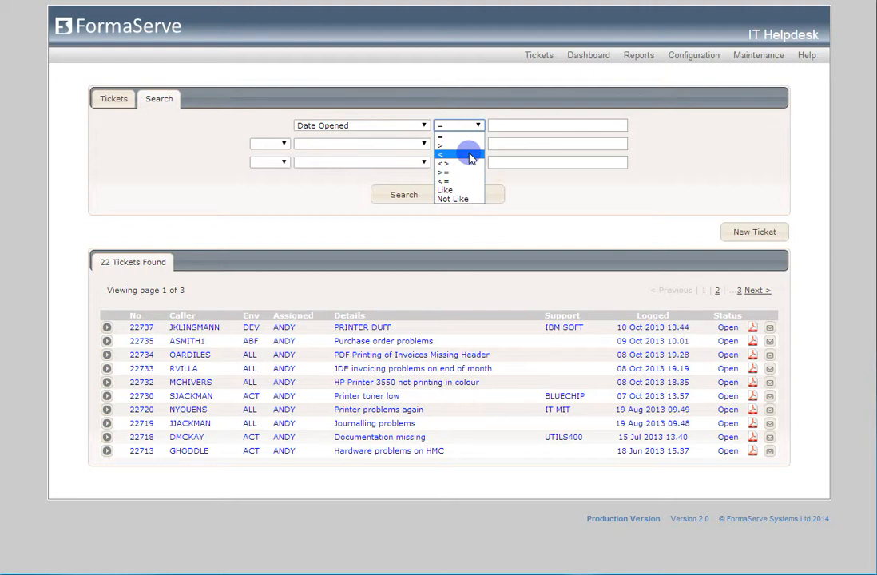
{"action": "left_click", "coordinate": [470, 155]}
{"action": "left_click", "coordinate": [503, 125]}
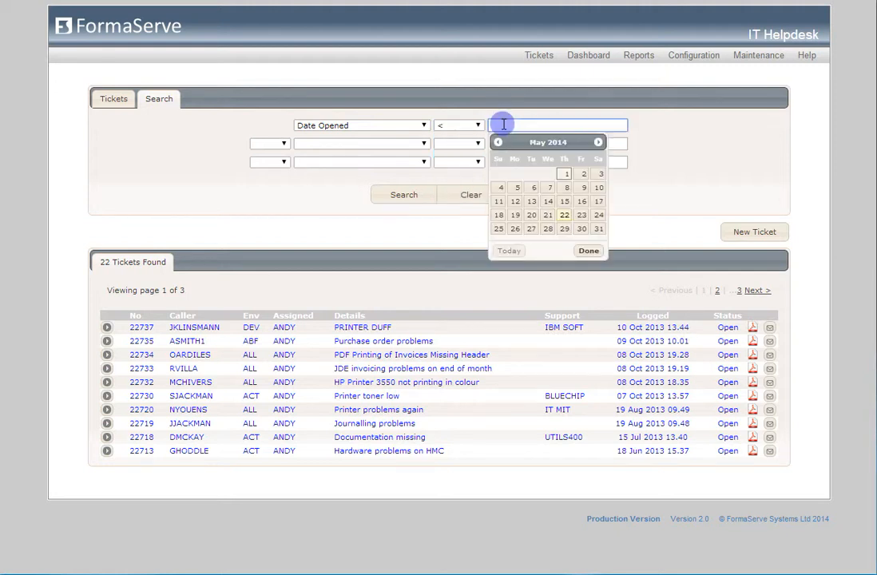
{"action": "left_click", "coordinate": [564, 174]}
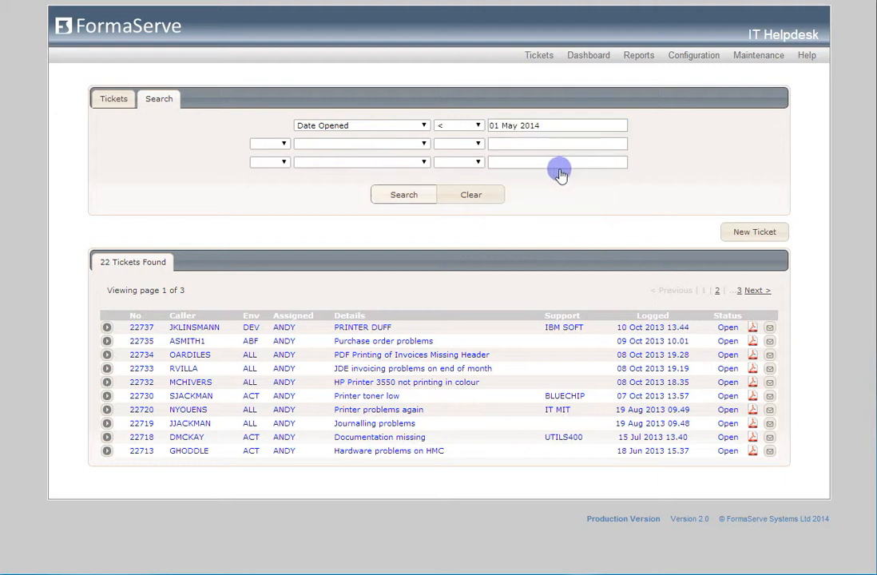
{"action": "left_click", "coordinate": [405, 194]}
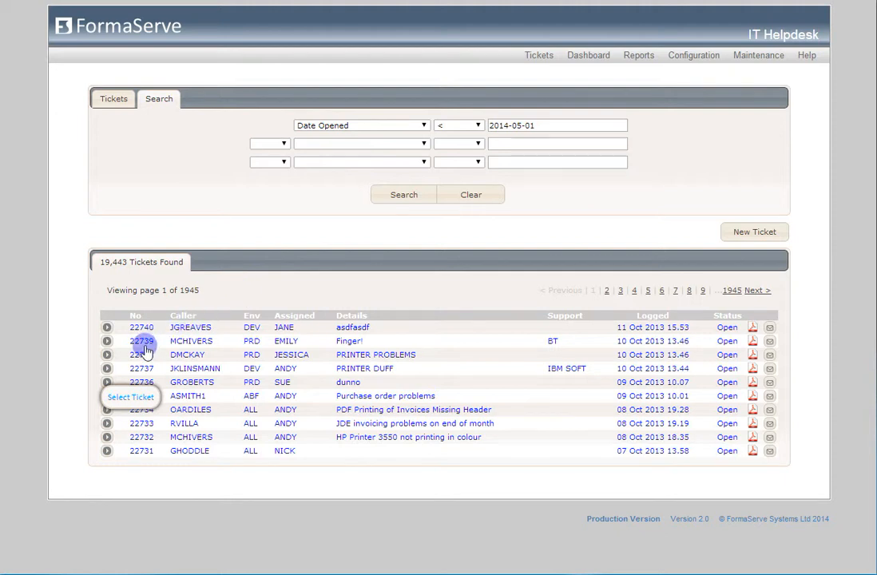
Open the PRINTER DUFF ticket from the results and replace its caller name, looking up the new caller with "fre"
{"action": "left_click", "coordinate": [106, 369]}
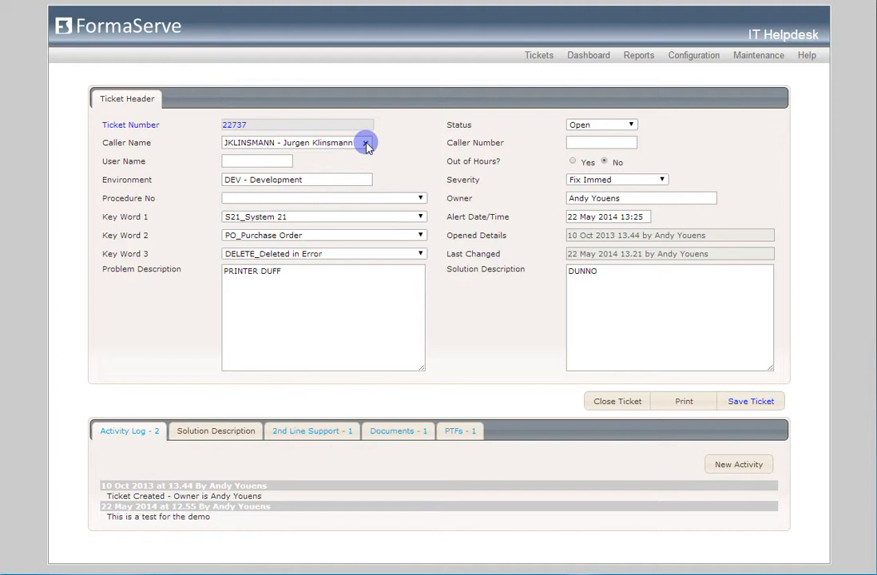
{"action": "left_click", "coordinate": [366, 144]}
{"action": "type", "text": "fre"}
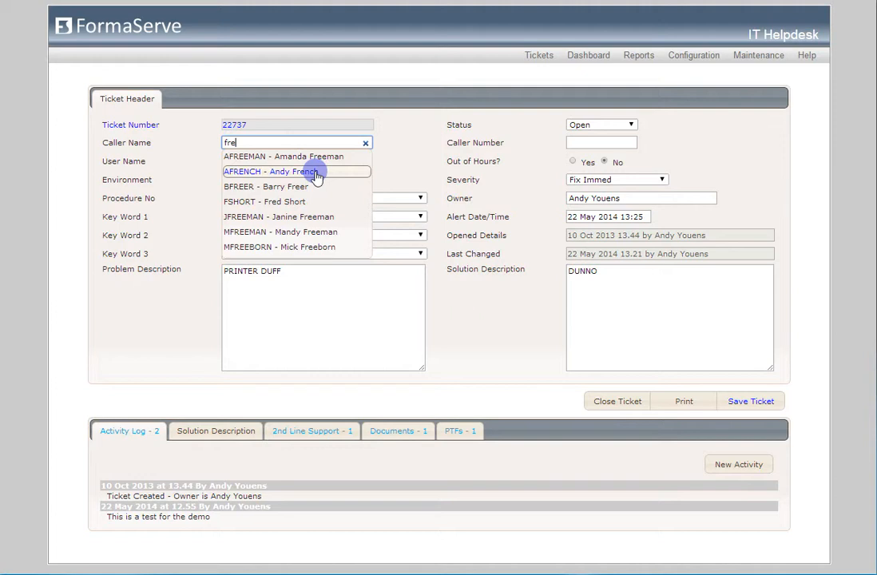
{"action": "left_click", "coordinate": [317, 171]}
Set the ticket's environment to ASW - Ashford Salads go-live issues and apply procedure 14, Locked out of a Purchase Order
{"action": "left_click", "coordinate": [366, 180]}
{"action": "type", "text": "al"}
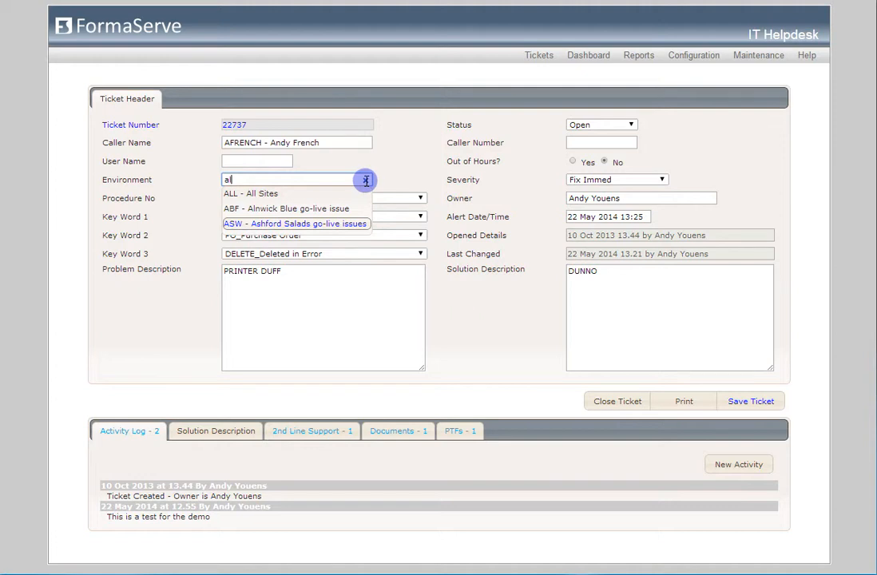
{"action": "left_click", "coordinate": [335, 224]}
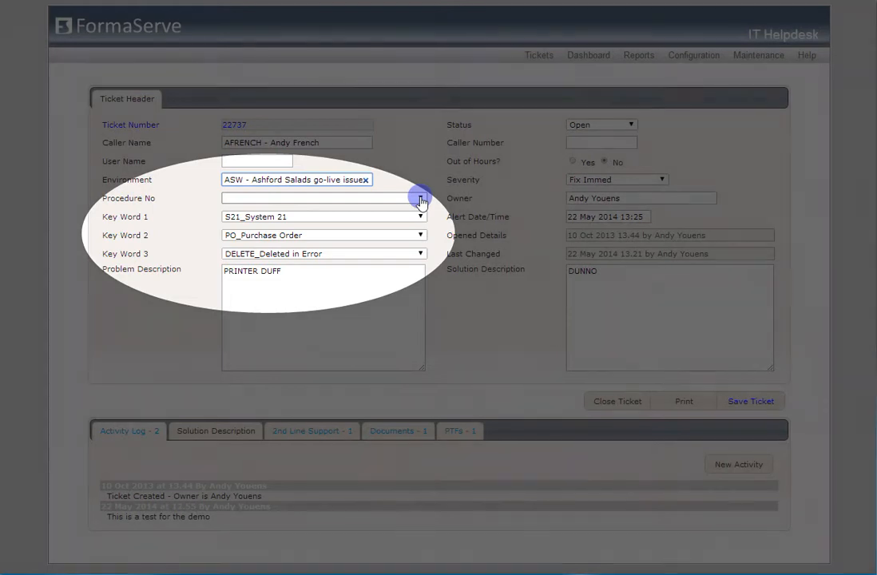
{"action": "left_click", "coordinate": [421, 199]}
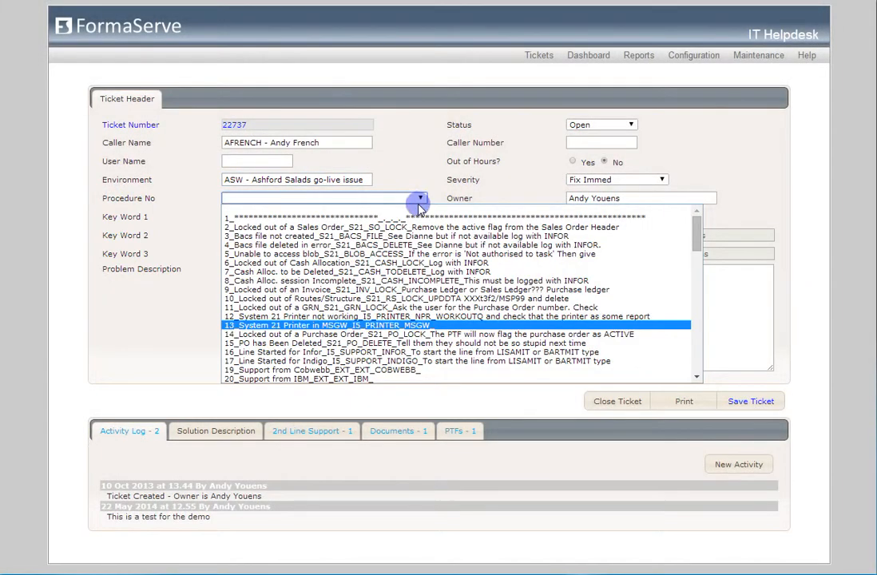
{"action": "left_click", "coordinate": [390, 325]}
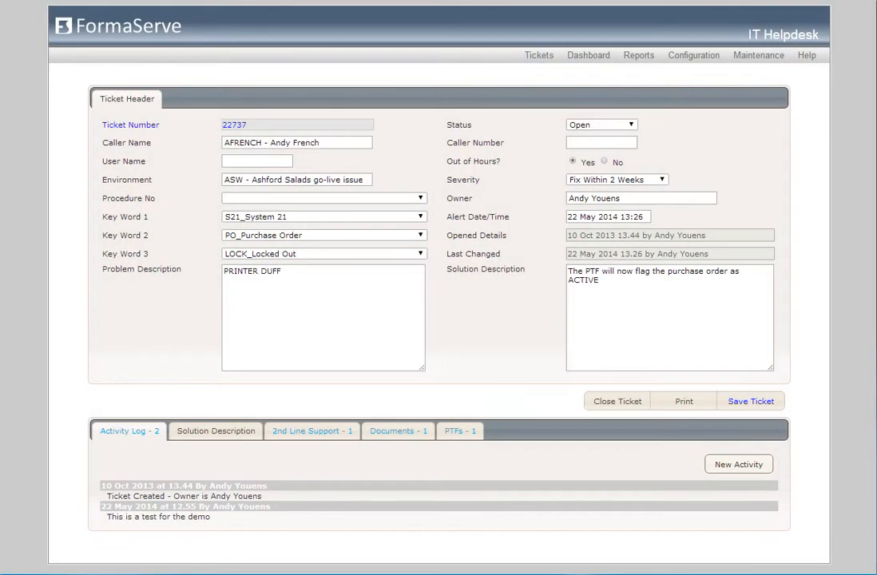
Add a new activity to the ticket's log reading "The printer has been replaced" and save it
{"action": "left_click", "coordinate": [739, 464]}
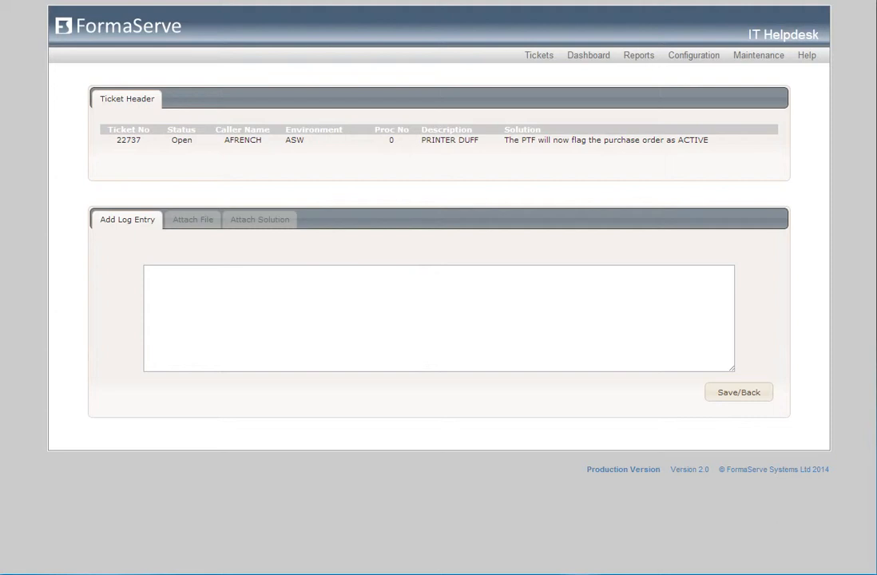
{"action": "left_click", "coordinate": [176, 279]}
{"action": "type", "text": "The printer has been replaced"}
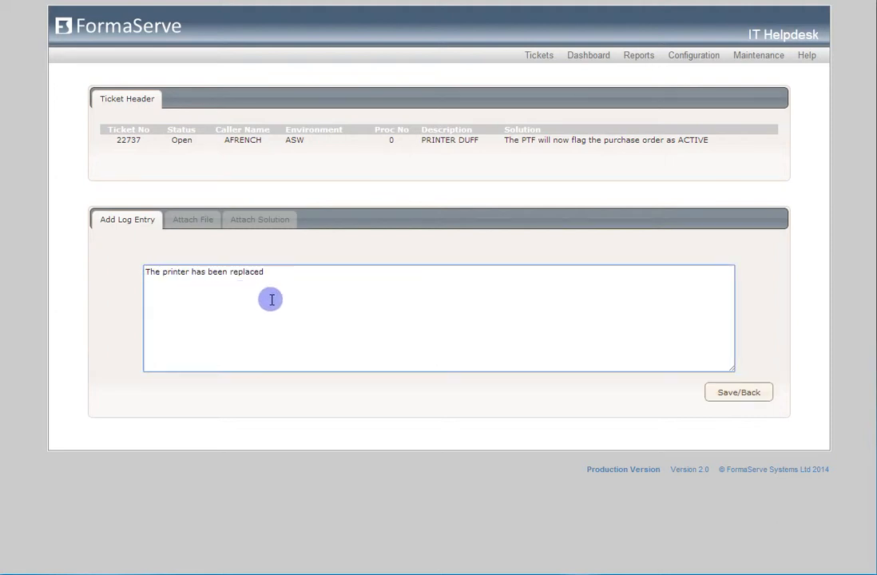
{"action": "left_click", "coordinate": [725, 392]}
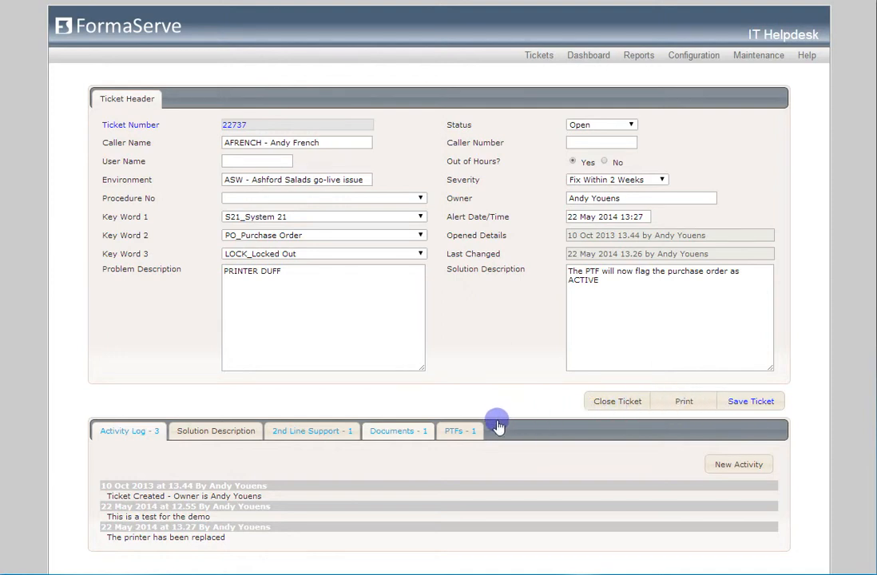
Attach Call Minder.pdf from the FormaServe folder to the ticket's documents and open the attached file
{"action": "left_click", "coordinate": [401, 436]}
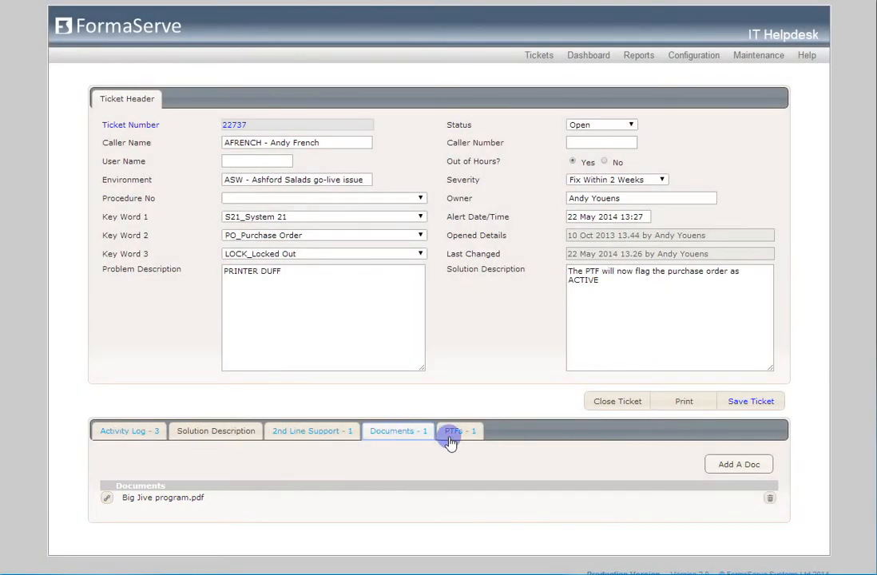
{"action": "left_click", "coordinate": [730, 467]}
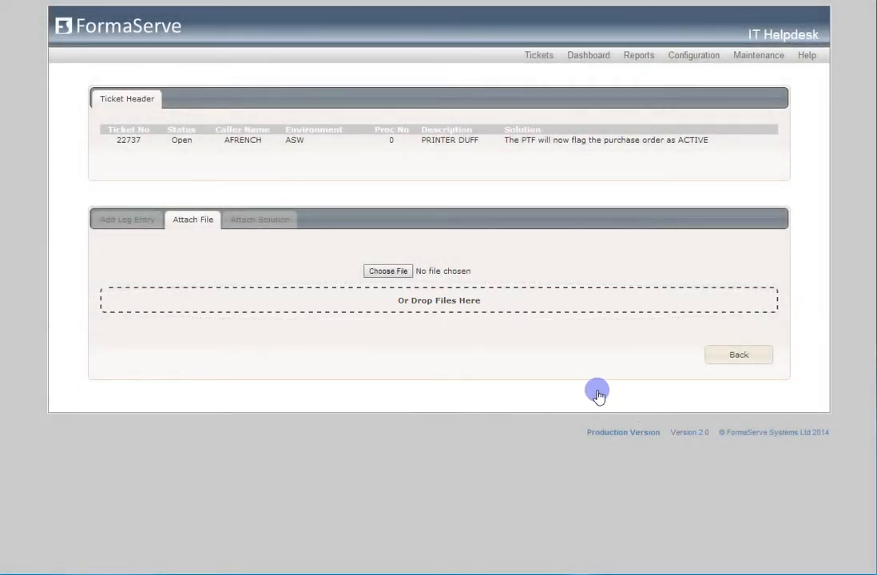
{"action": "left_click", "coordinate": [383, 272]}
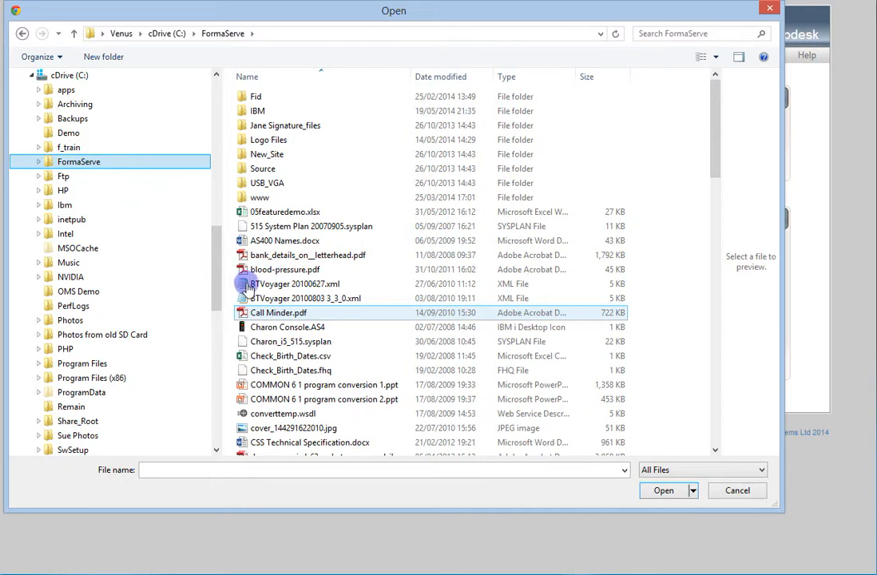
{"action": "double_click", "coordinate": [285, 313]}
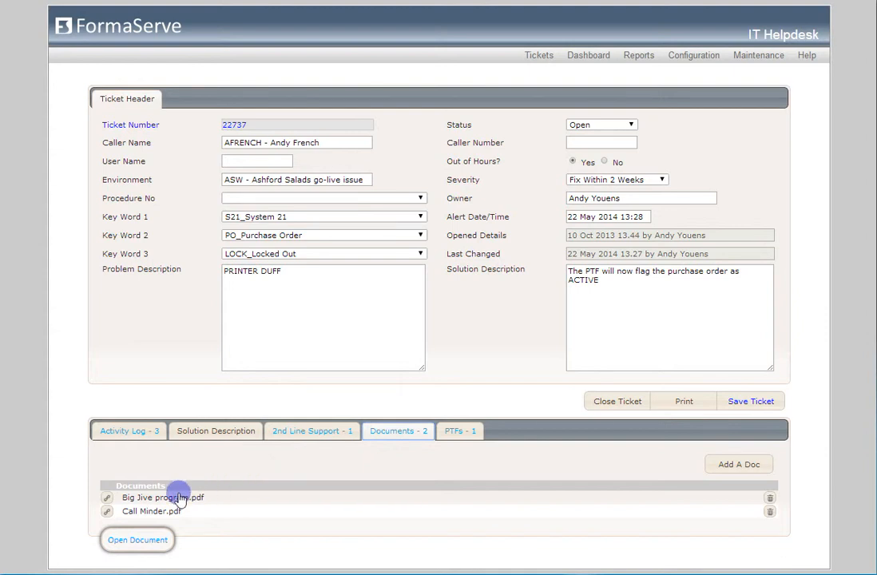
{"action": "left_click", "coordinate": [109, 516]}
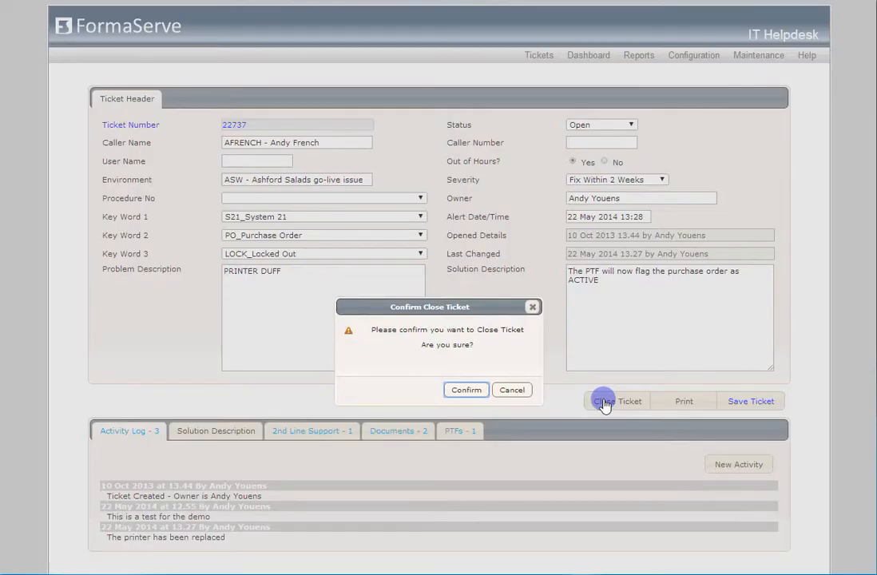
Cancel closing the ticket and dismiss the ticket's print options
{"action": "left_click", "coordinate": [506, 391]}
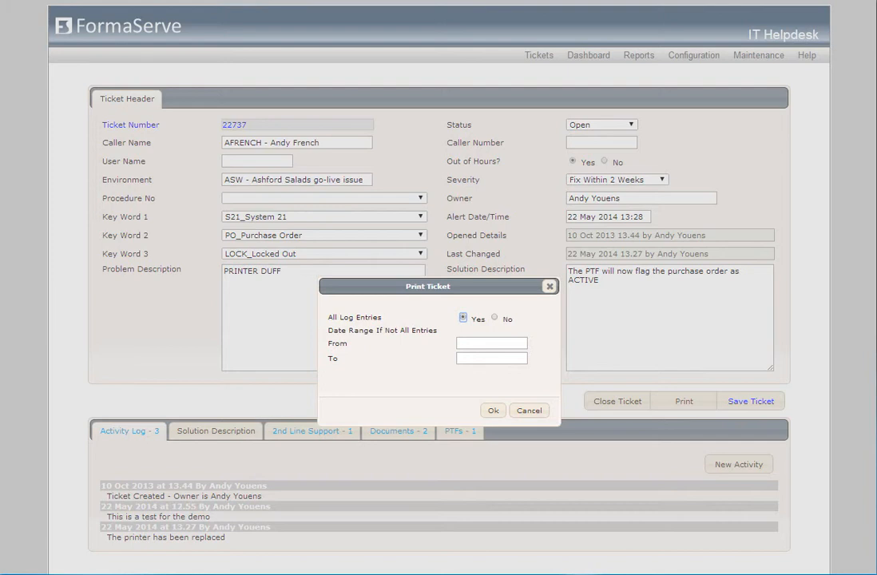
{"action": "left_click", "coordinate": [519, 541]}
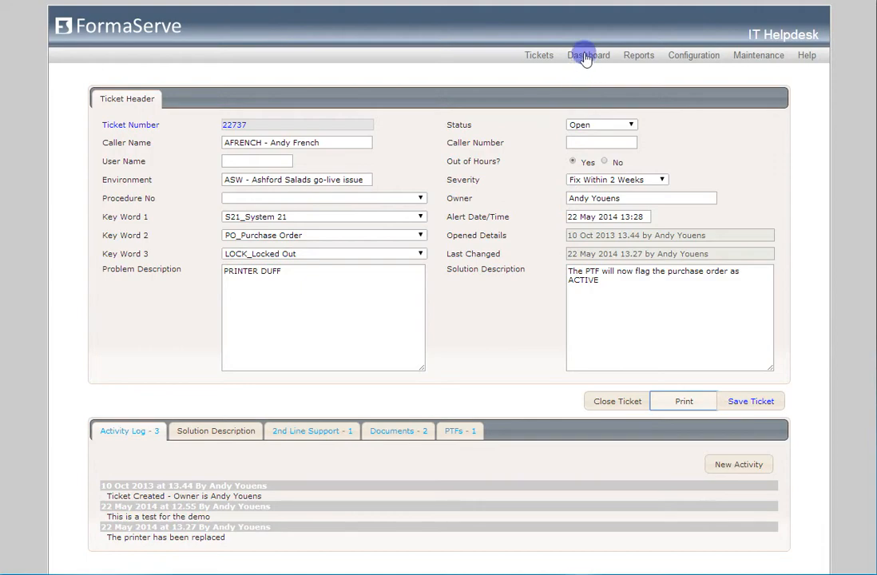
Open the dashboard and look through its ticket status and monthly analysis charts
{"action": "left_click", "coordinate": [587, 56]}
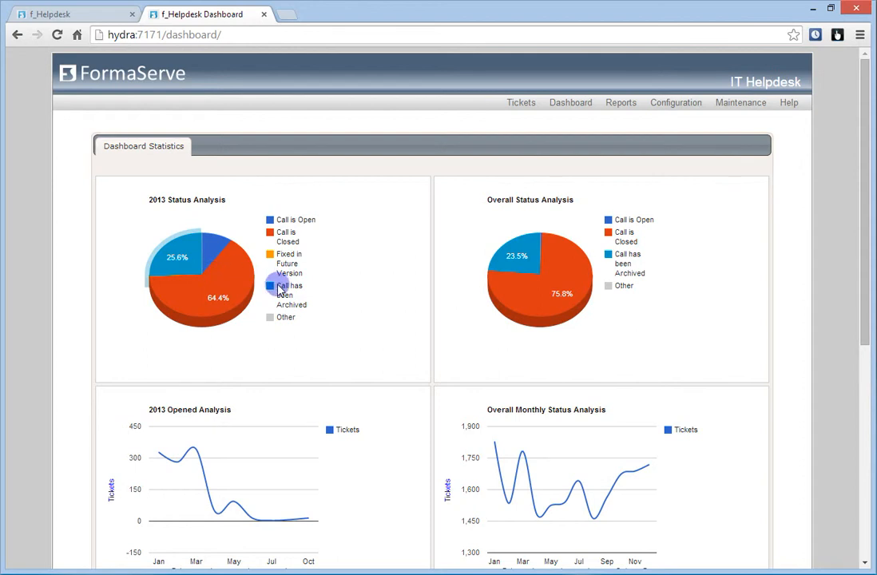
{"action": "left_click_drag", "start_coordinate": [866, 272], "coordinate": [871, 475]}
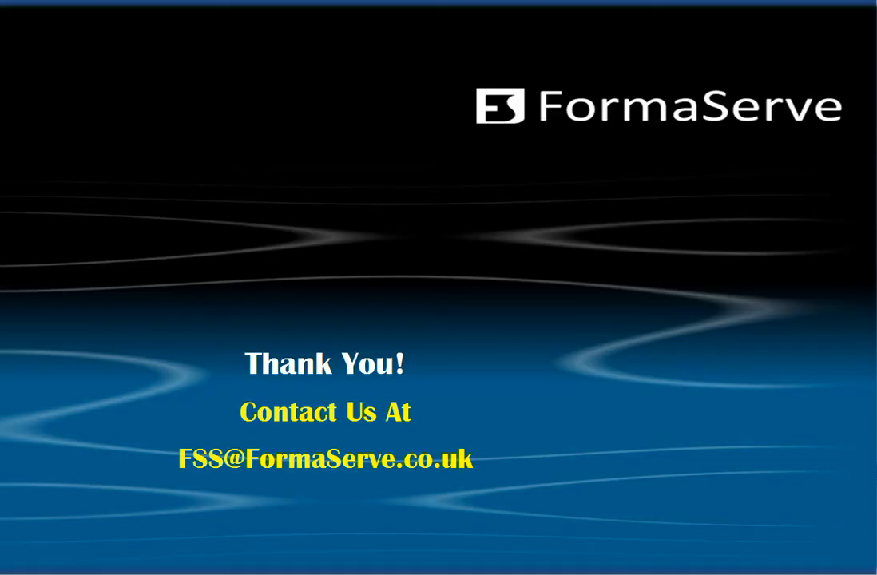